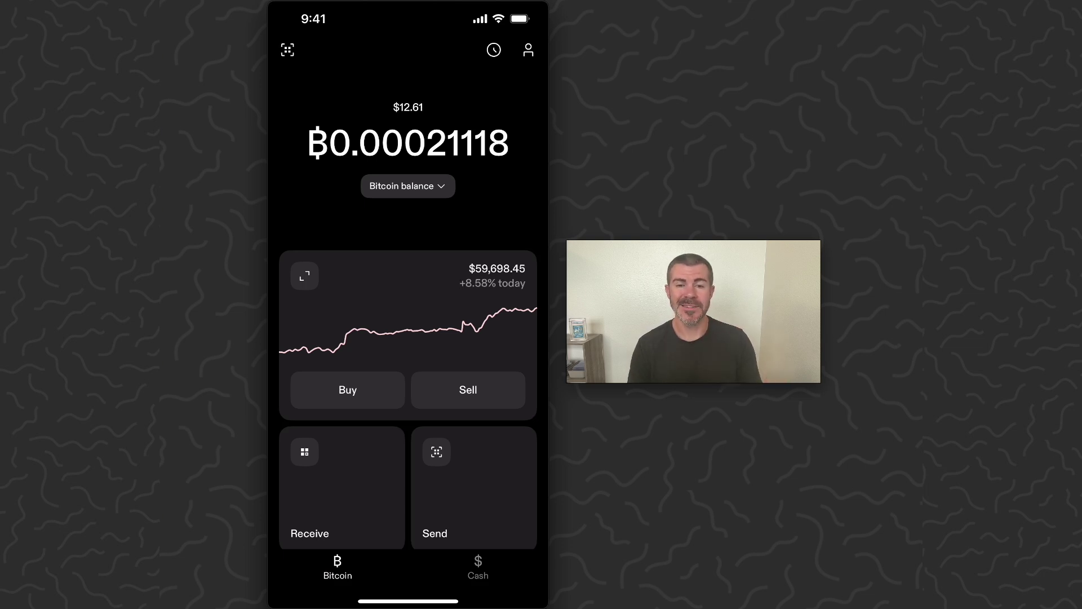
Step: Start a target bitcoin buy at a $50,000 price that expires after 24 hours
left_click(348, 391)
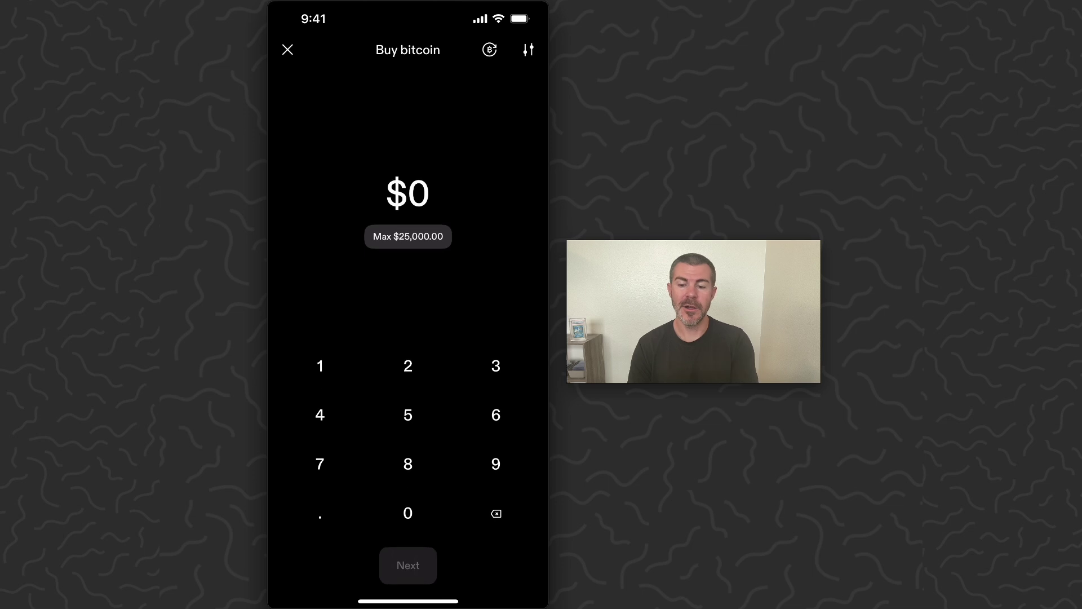
left_click(529, 51)
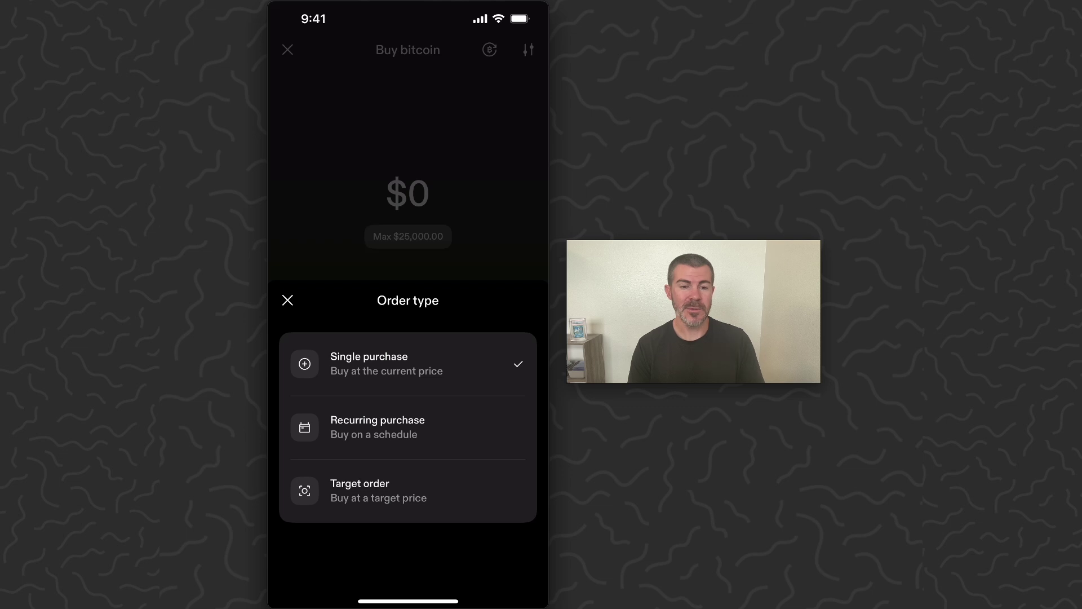
left_click(408, 490)
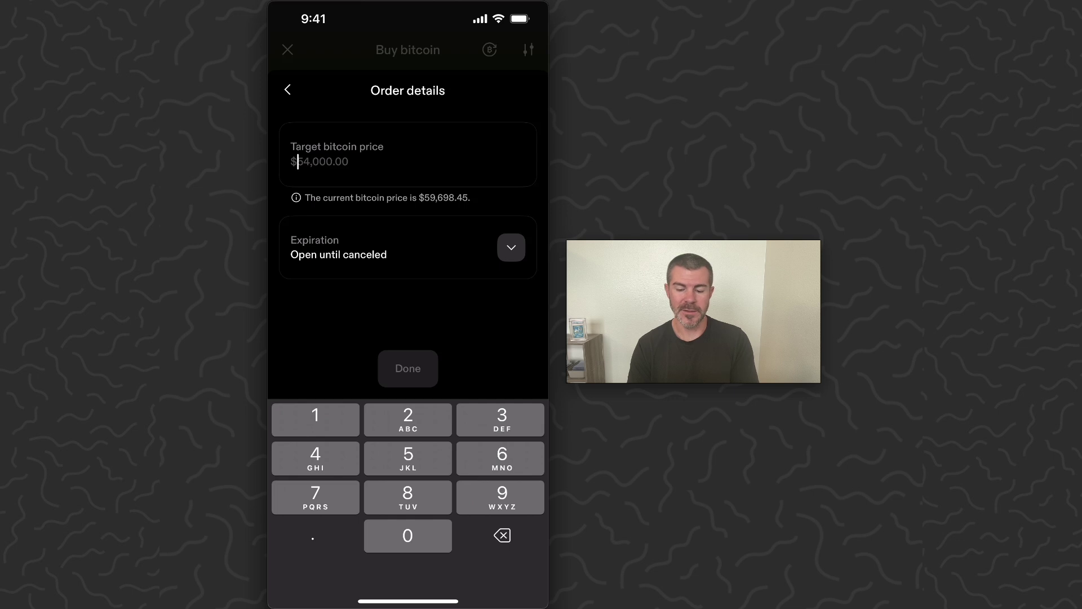
type("50,00")
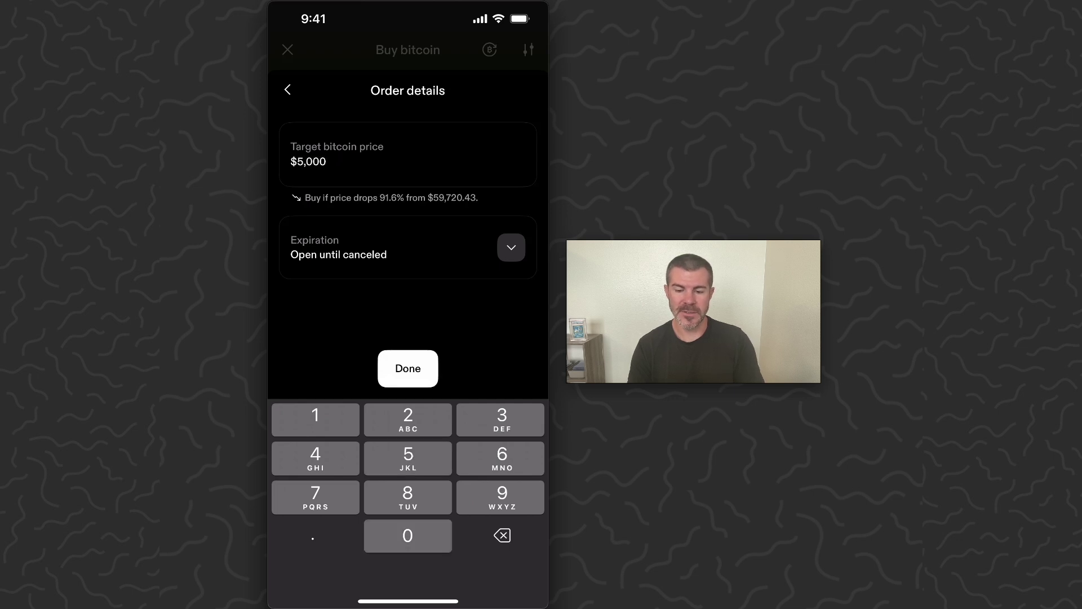
type("0")
left_click(511, 247)
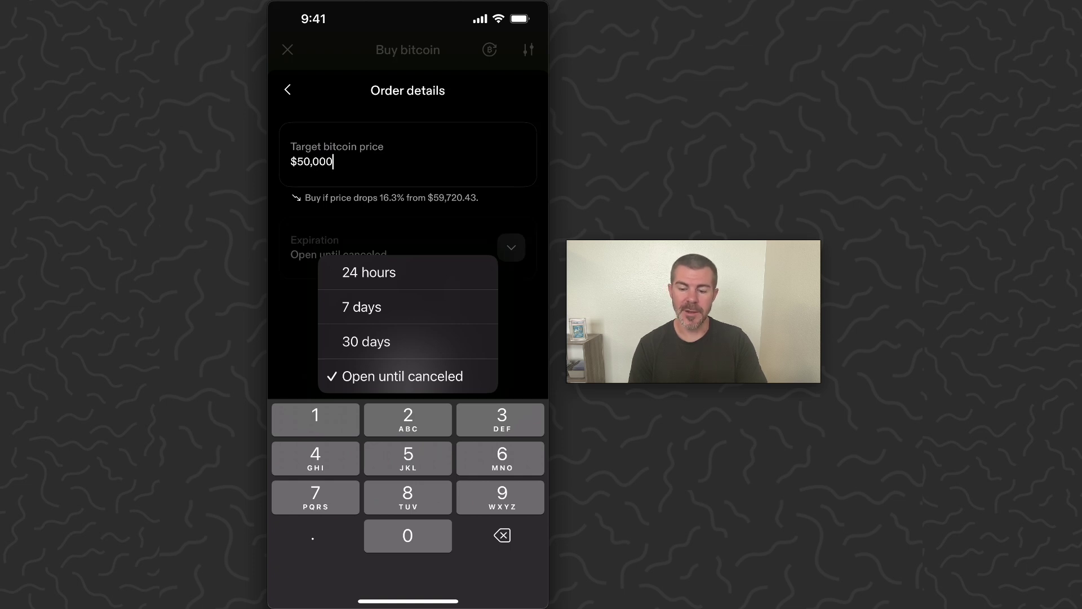
left_click(369, 271)
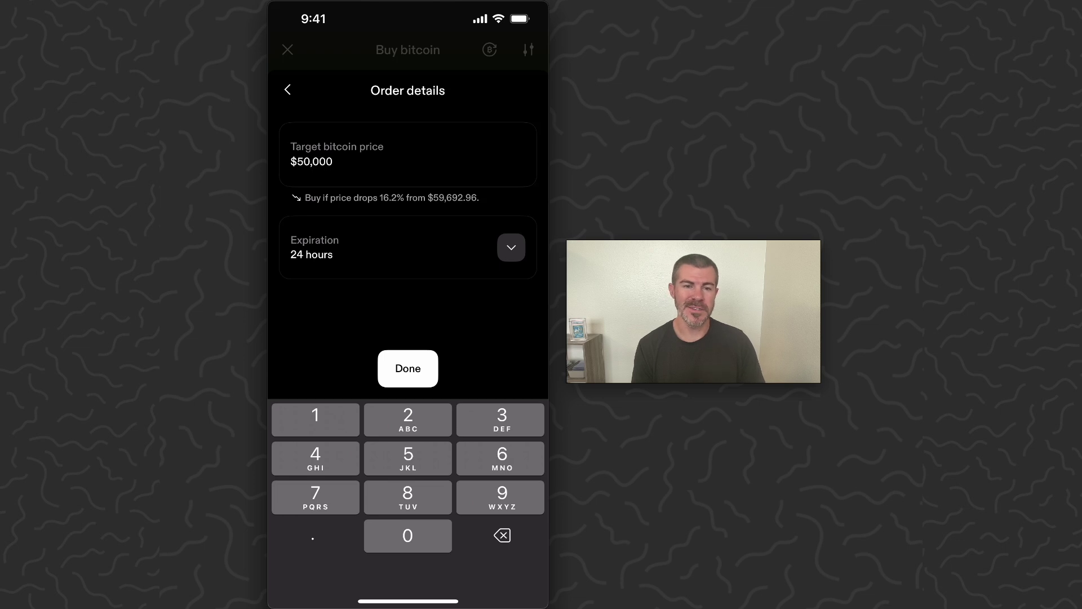
left_click(407, 367)
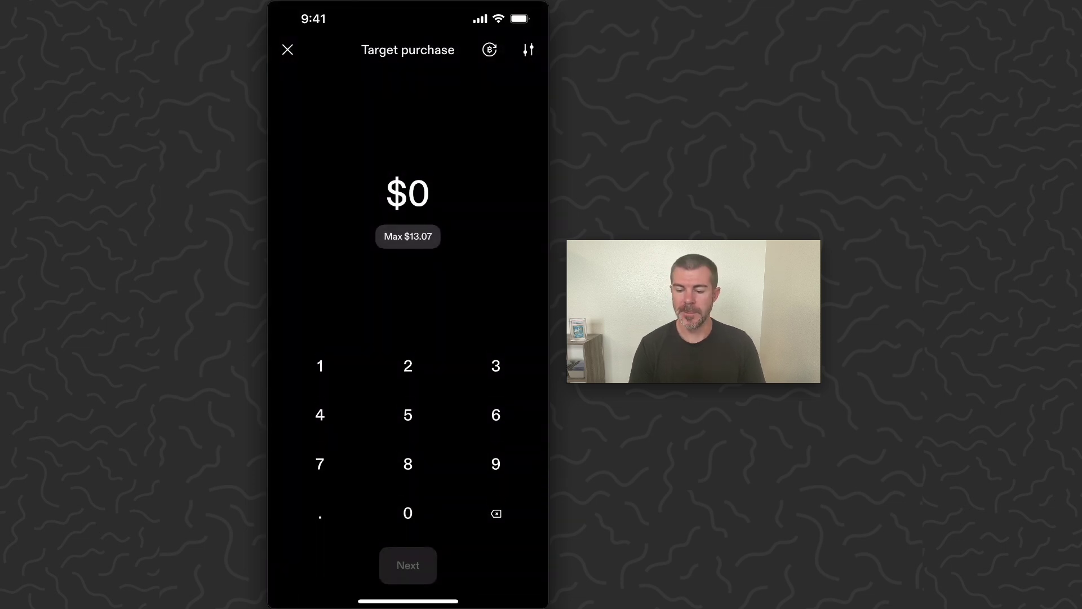
Step: Enter a $10 amount, confirm the $50,000 target buy, and dismiss the confirmation
left_click(320, 365)
left_click(407, 513)
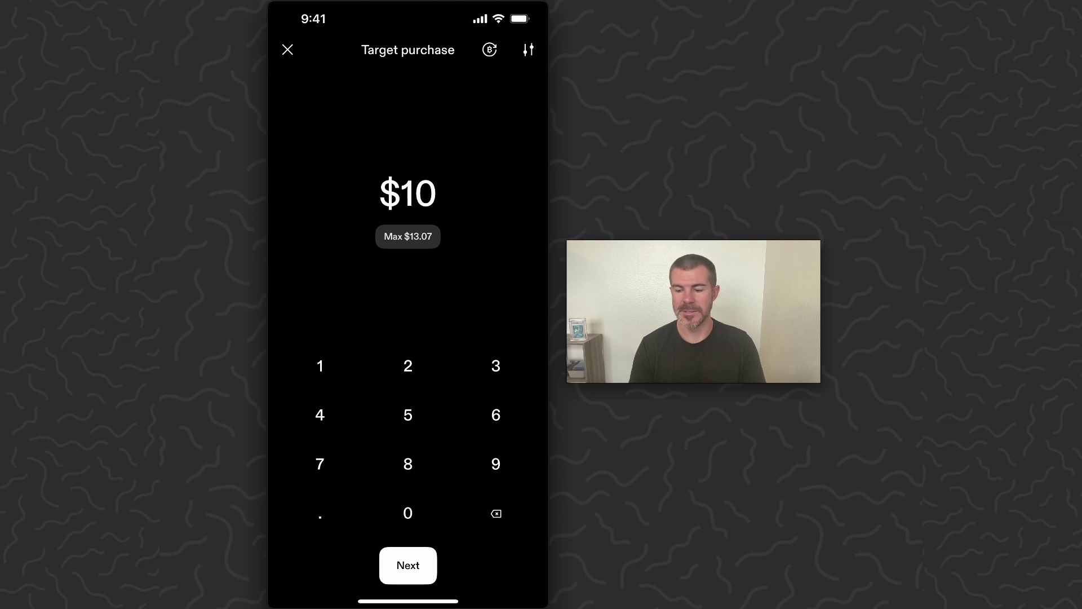
left_click(408, 565)
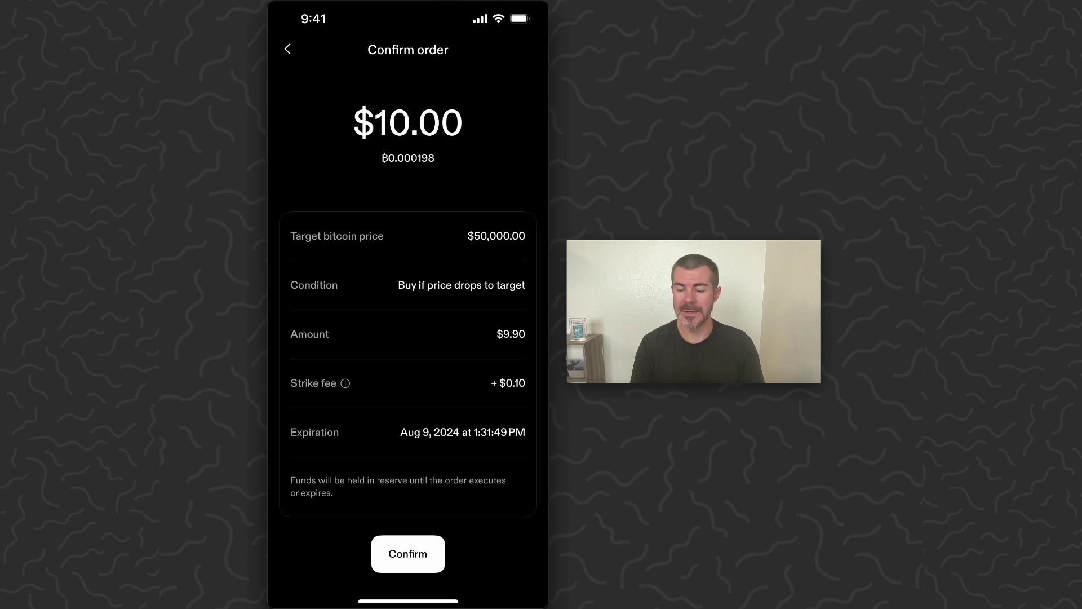
left_click(408, 553)
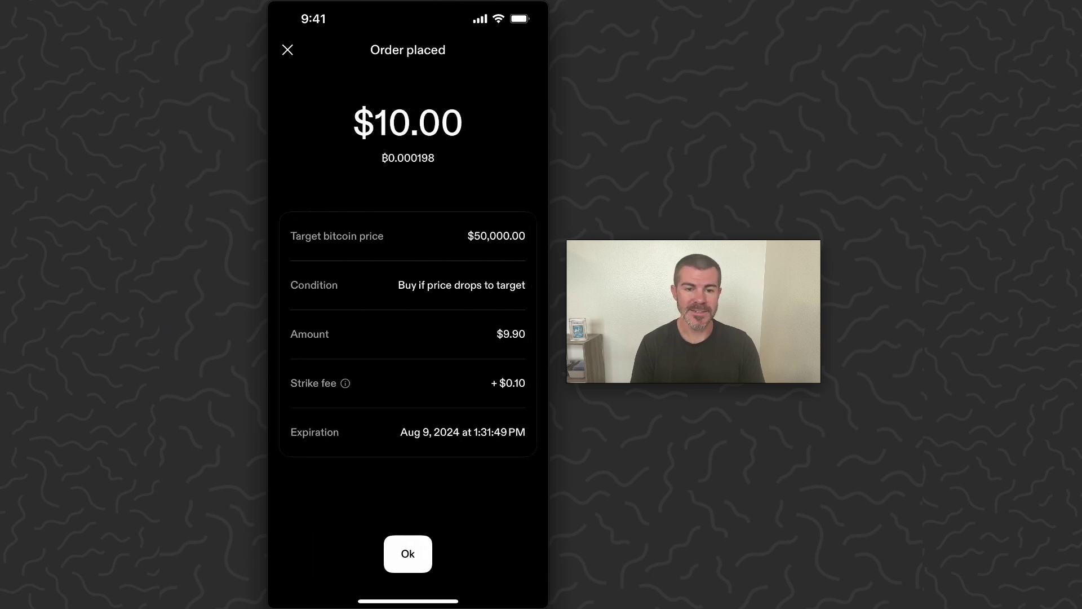
left_click(408, 553)
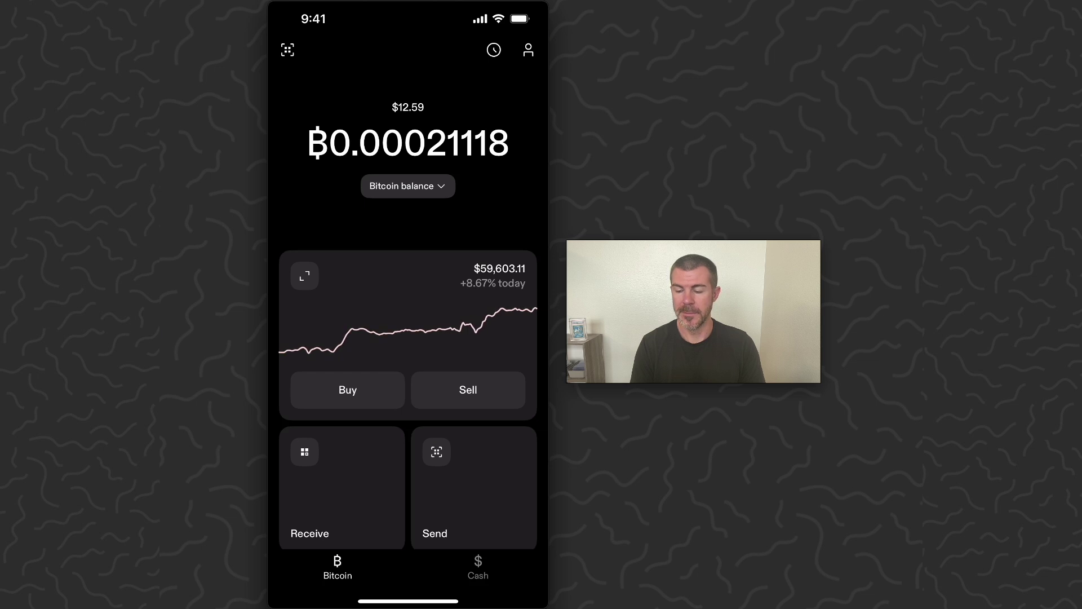
scroll(407, 339, "down", 5)
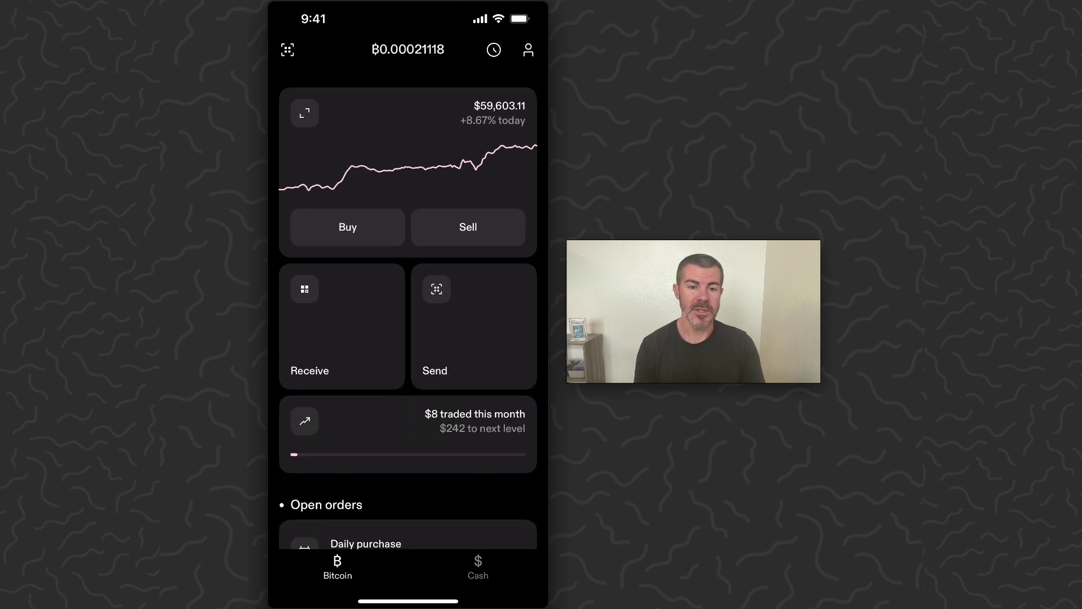
scroll(408, 339, "down", 3)
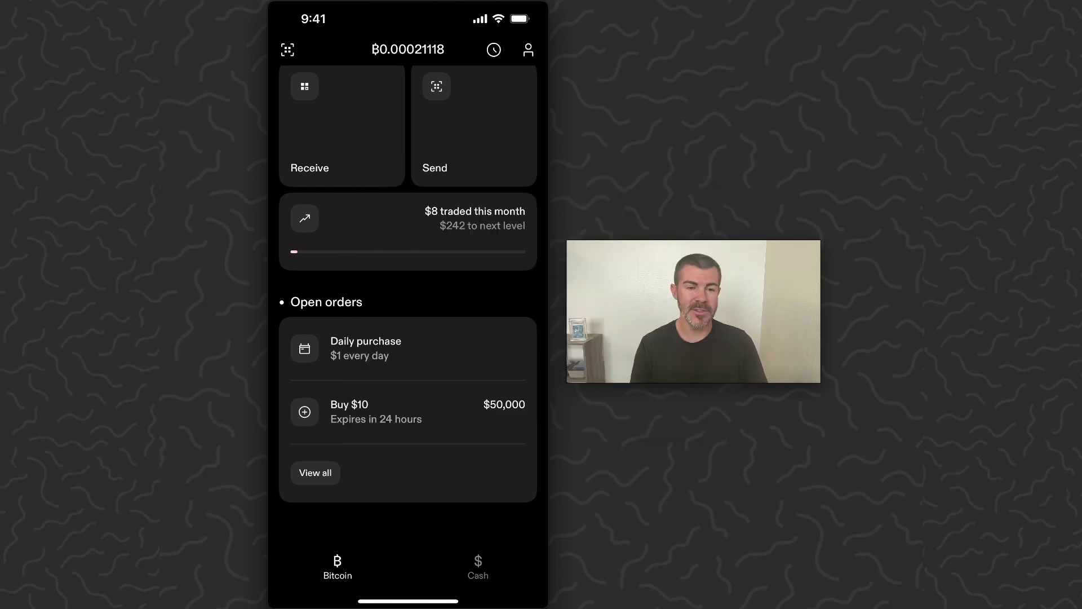
scroll(408, 296, "up", 5)
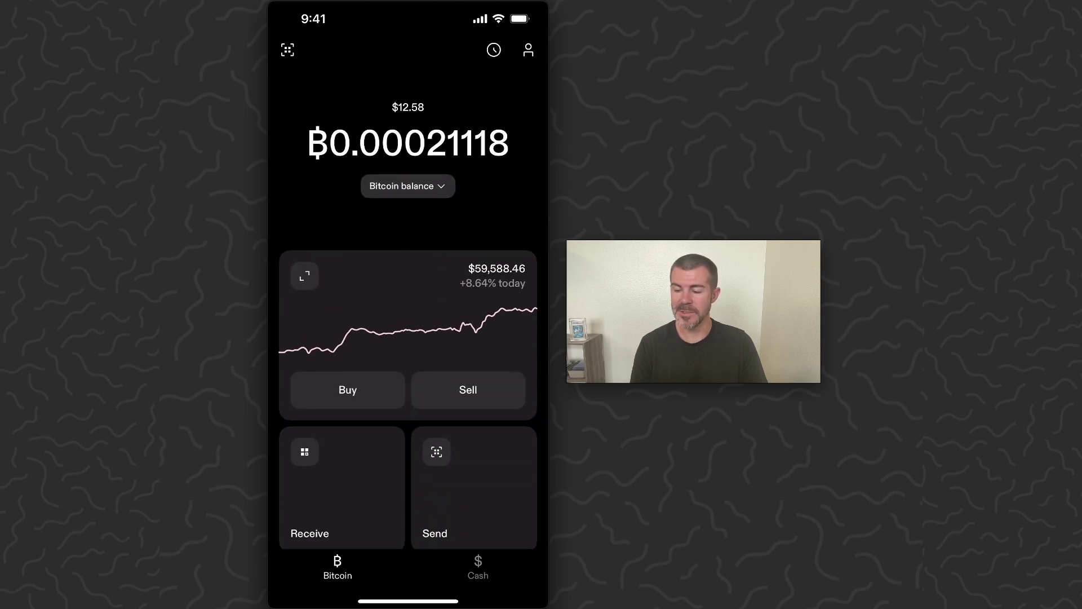
Step: Start a target bitcoin sale at an $80,000 price that expires after 24 hours
left_click(467, 390)
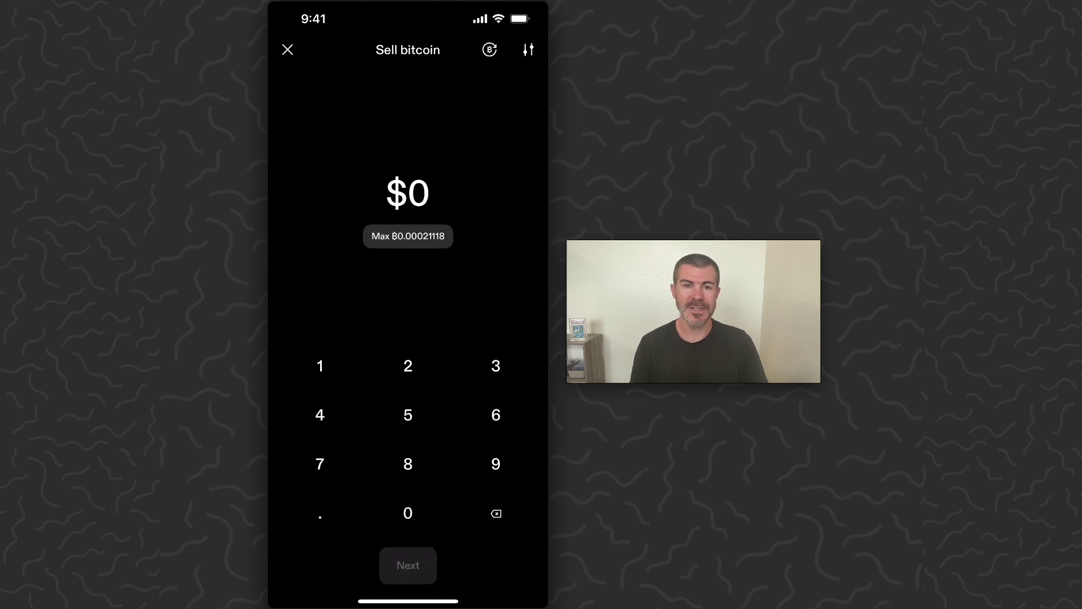
left_click(408, 604)
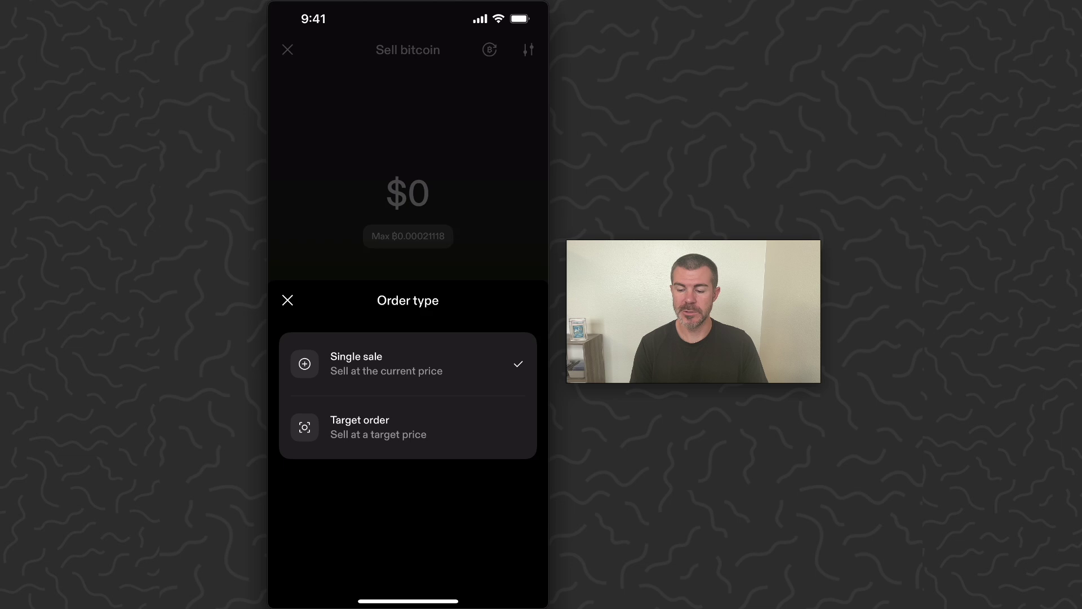
left_click(407, 427)
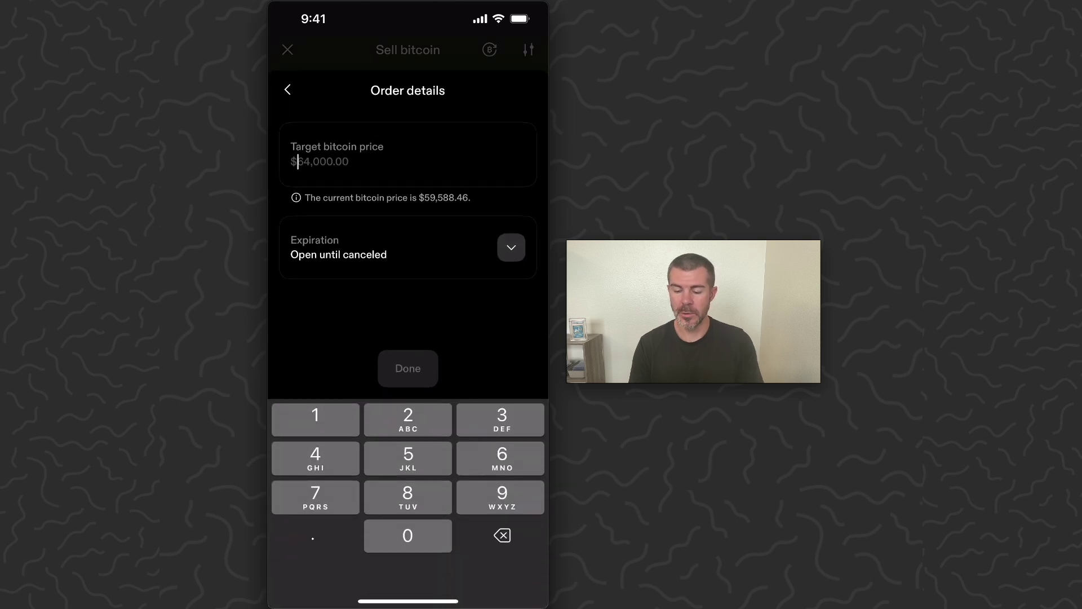
type("80,00")
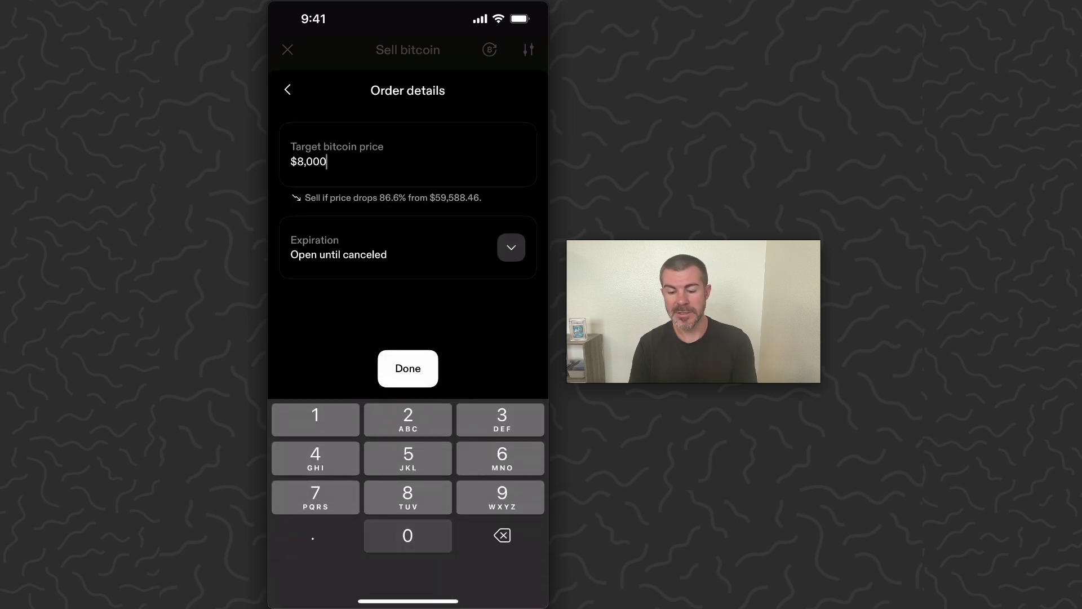
type("0")
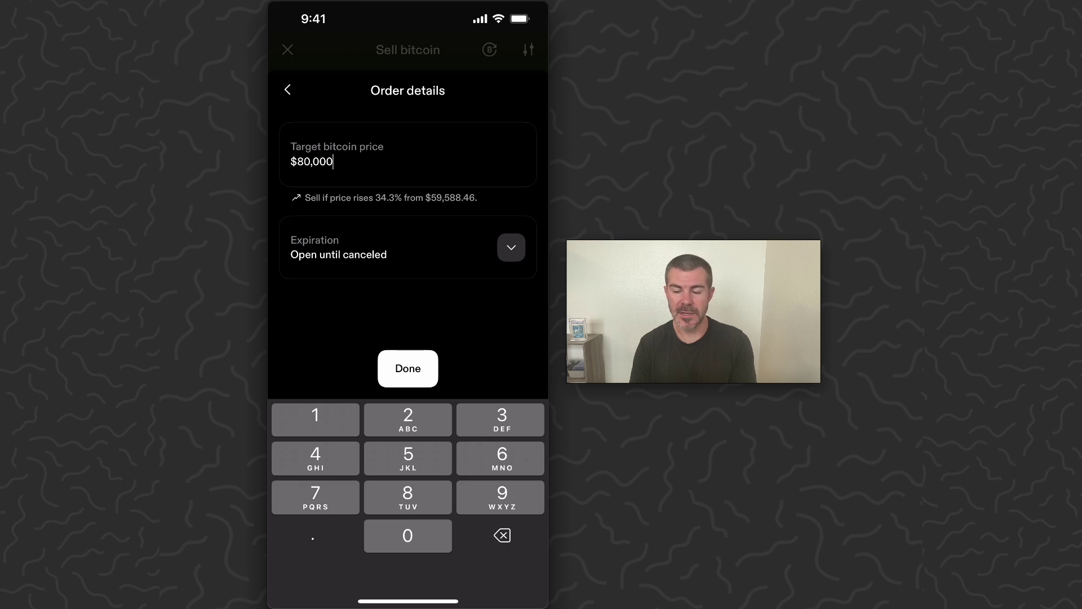
left_click(511, 247)
left_click(360, 274)
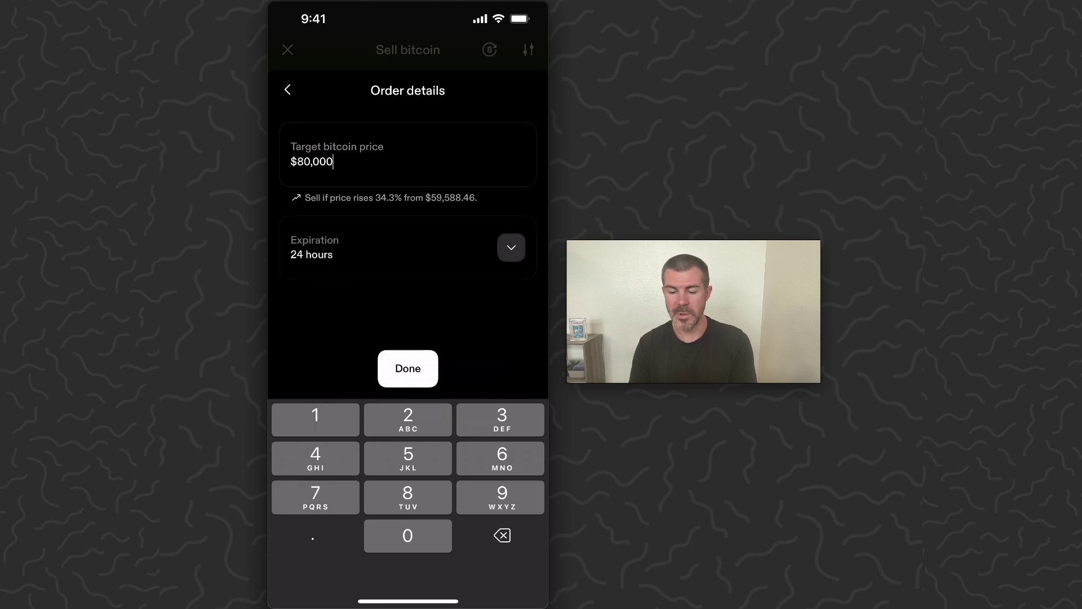
Step: Enter a $5 amount, confirm the $80,000 target sell, and dismiss the confirmation
left_click(407, 368)
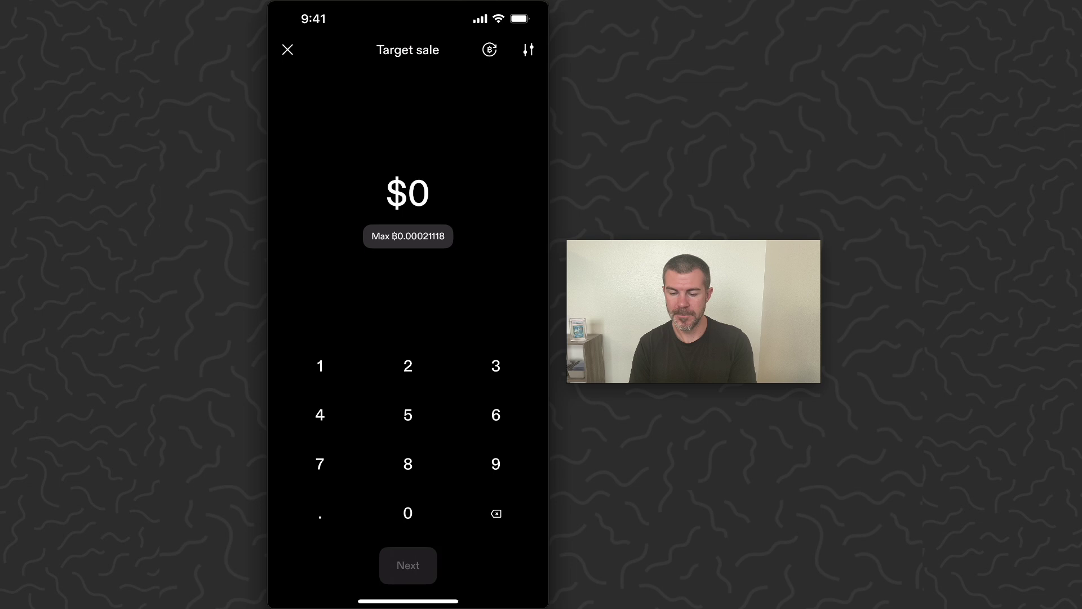
left_click(408, 415)
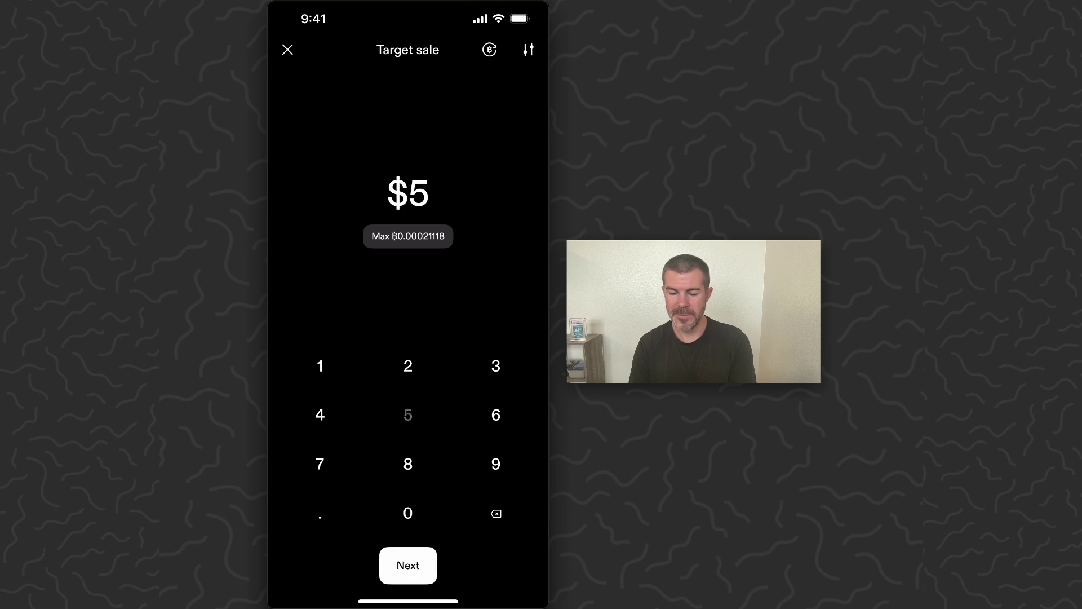
left_click(408, 565)
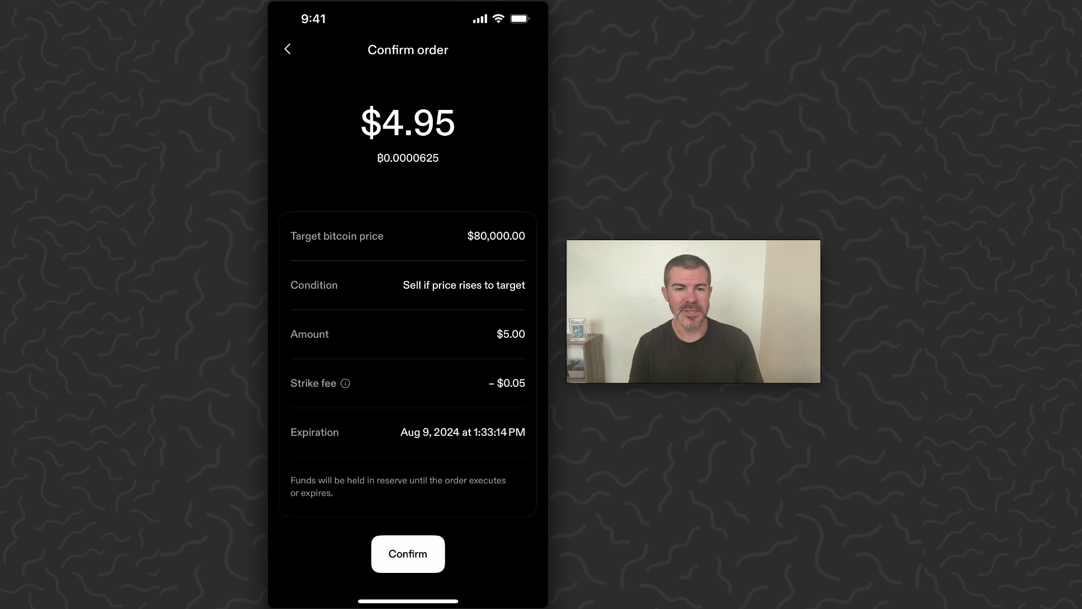
left_click(408, 553)
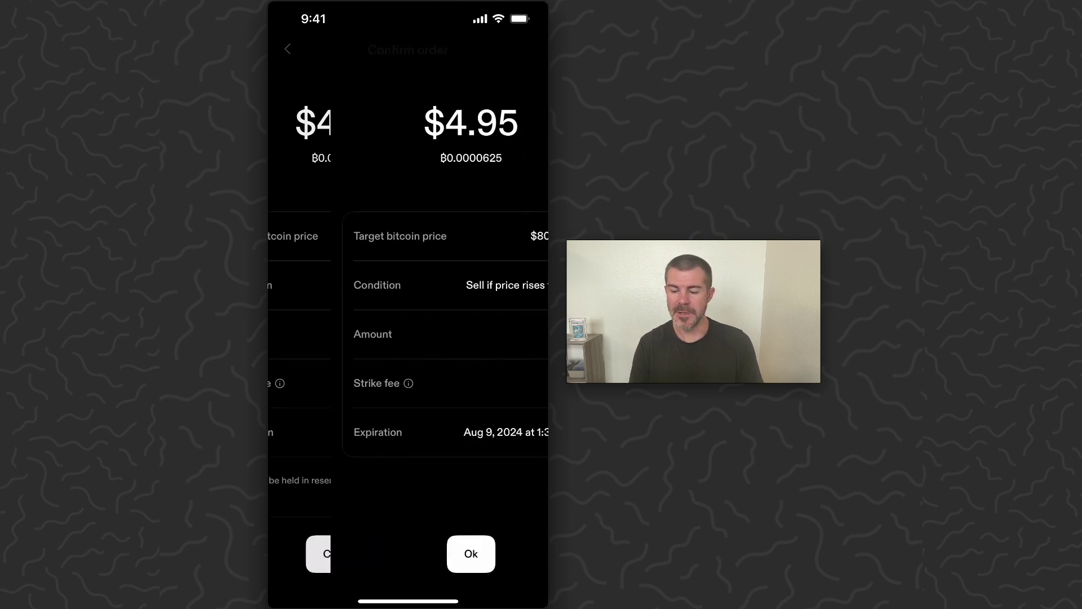
left_click(408, 553)
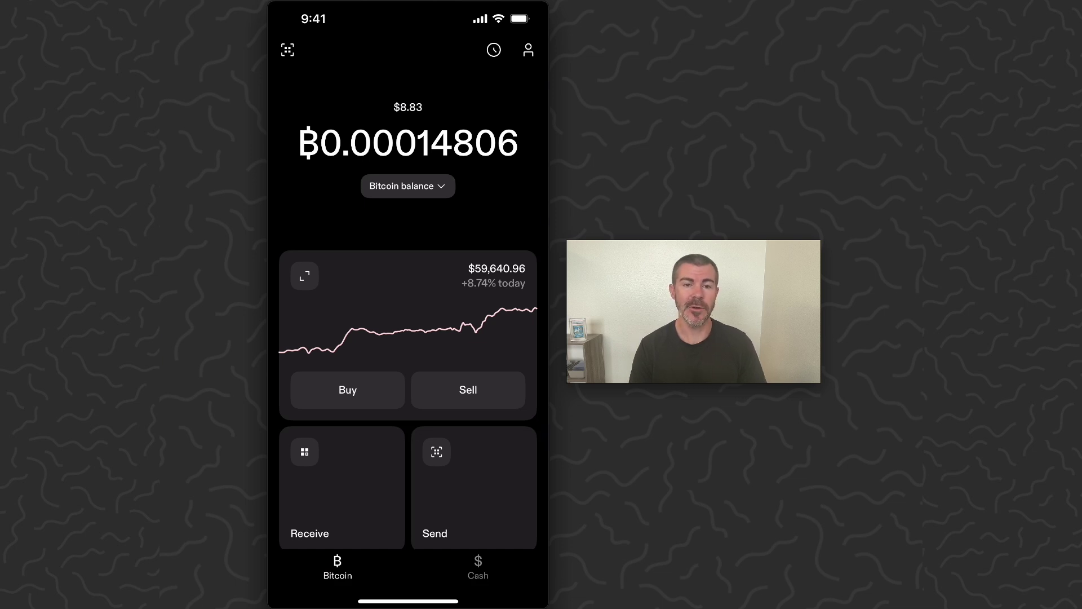
scroll(408, 338, "down", 5)
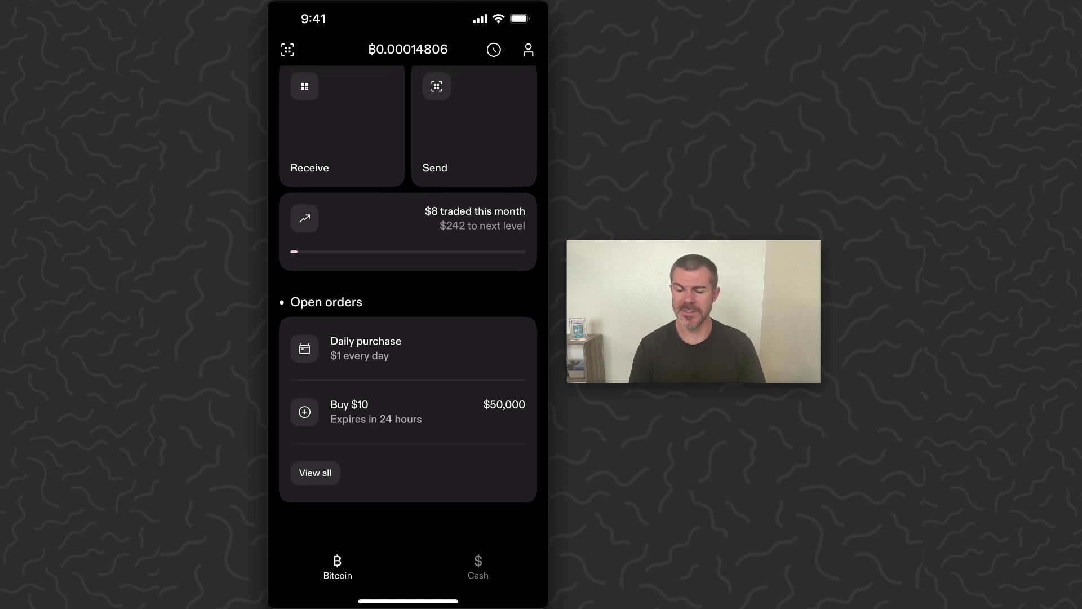
Step: View all open orders, listing the $10 buy at $50,000 and $5 sell at $80,000
left_click(315, 473)
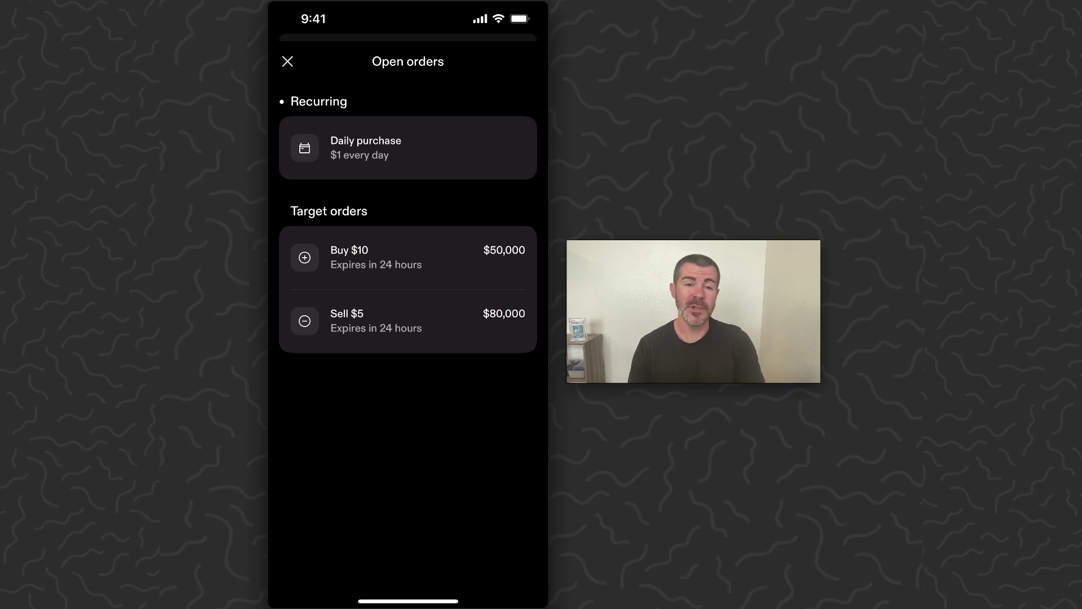
Step: Remove the Buy $10 target order and the Sell $5 target order
left_click(408, 258)
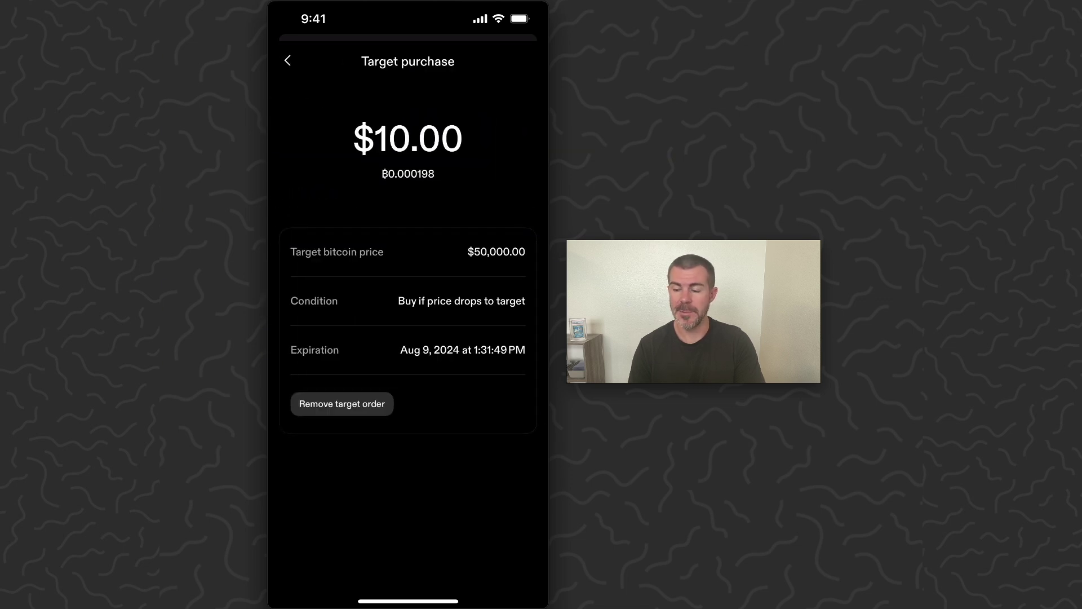
left_click(342, 404)
left_click(456, 348)
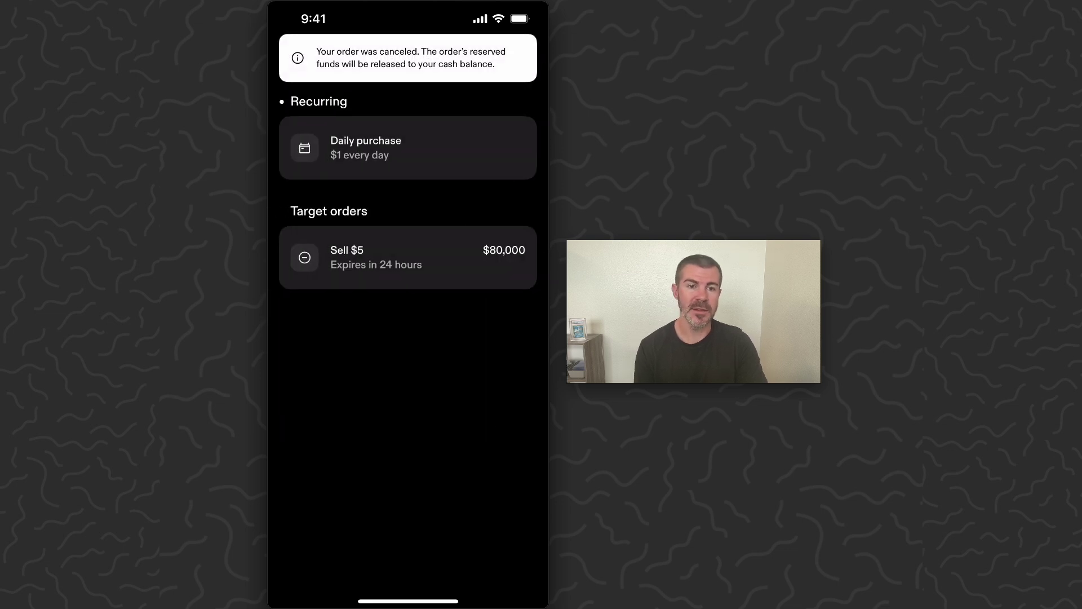
left_click(407, 257)
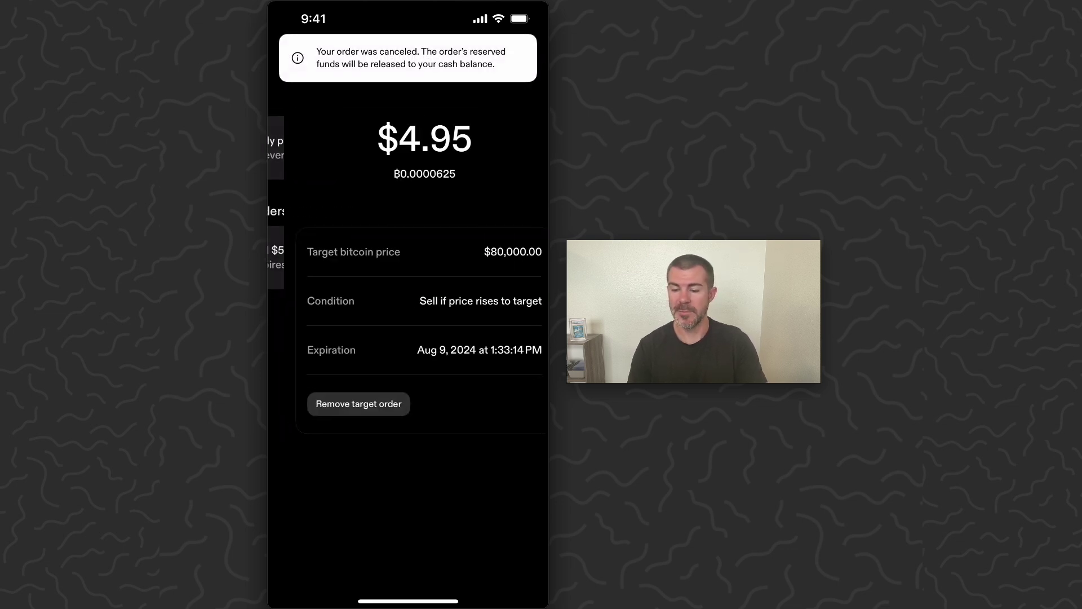
left_click(341, 404)
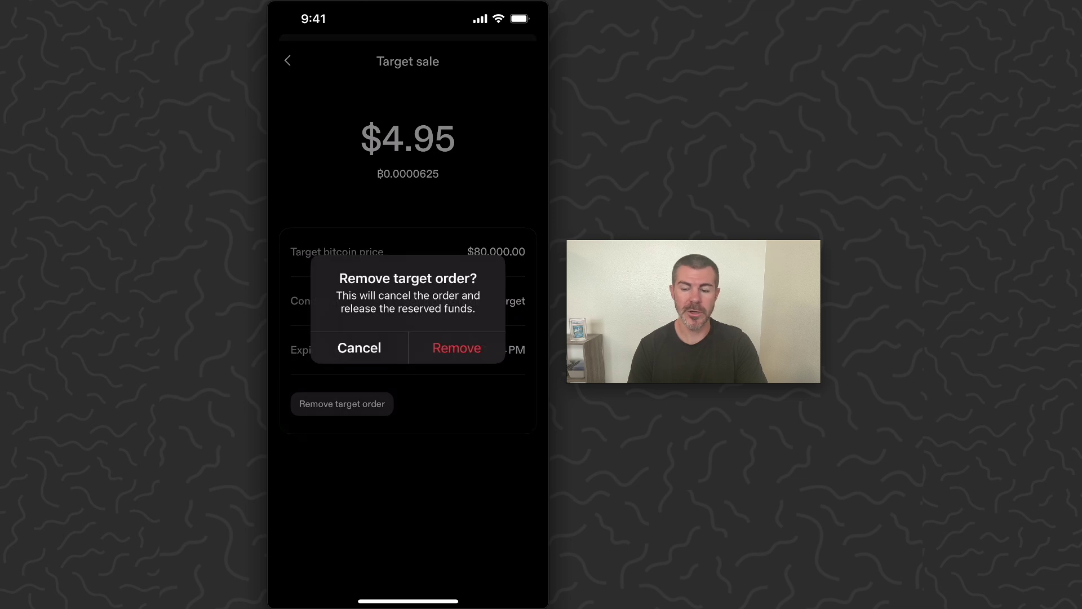
left_click(457, 348)
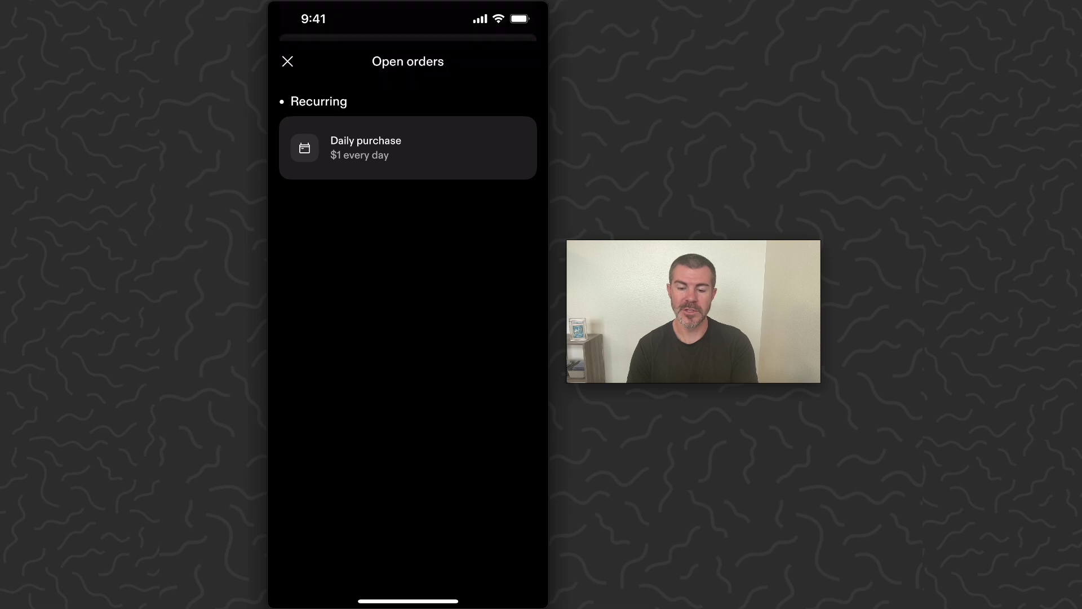
Step: Close open orders, check the $13.07 cash balance, then show the ₿0.00021118 bitcoin balance
left_click(288, 61)
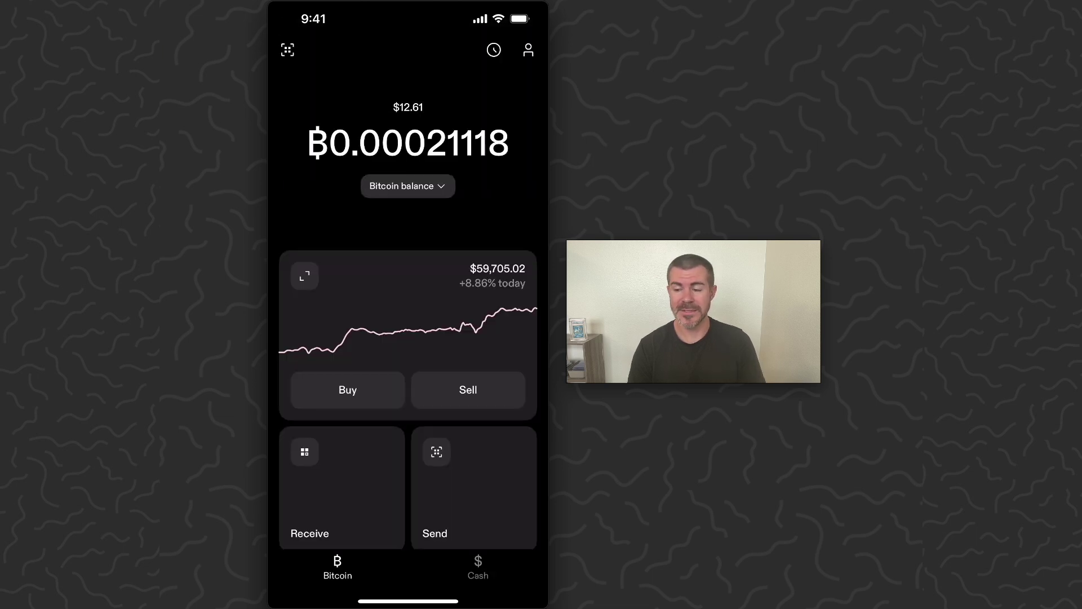
left_click(478, 567)
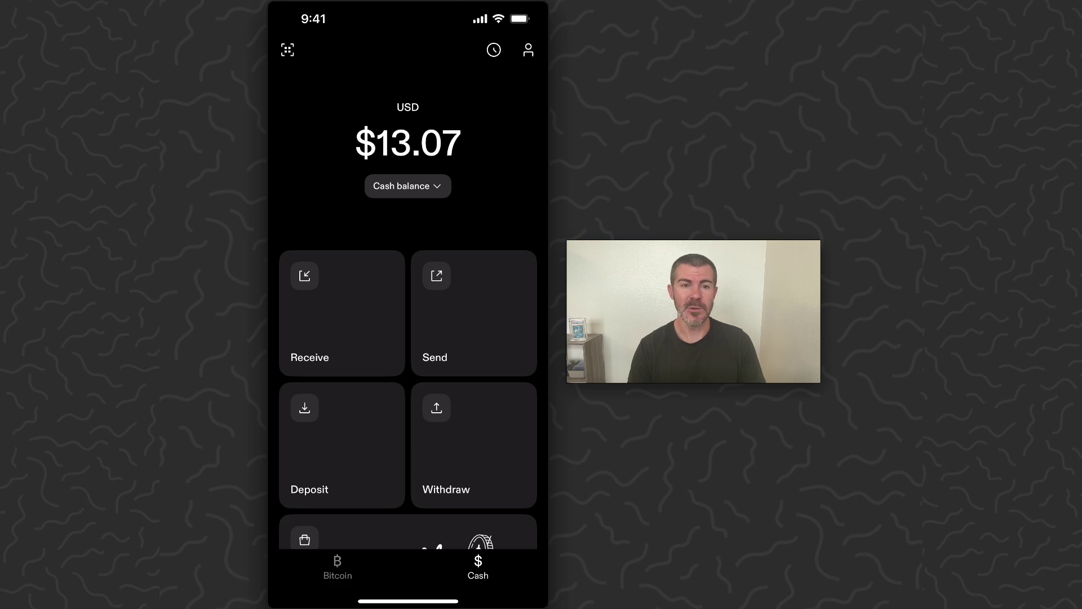
left_click(338, 567)
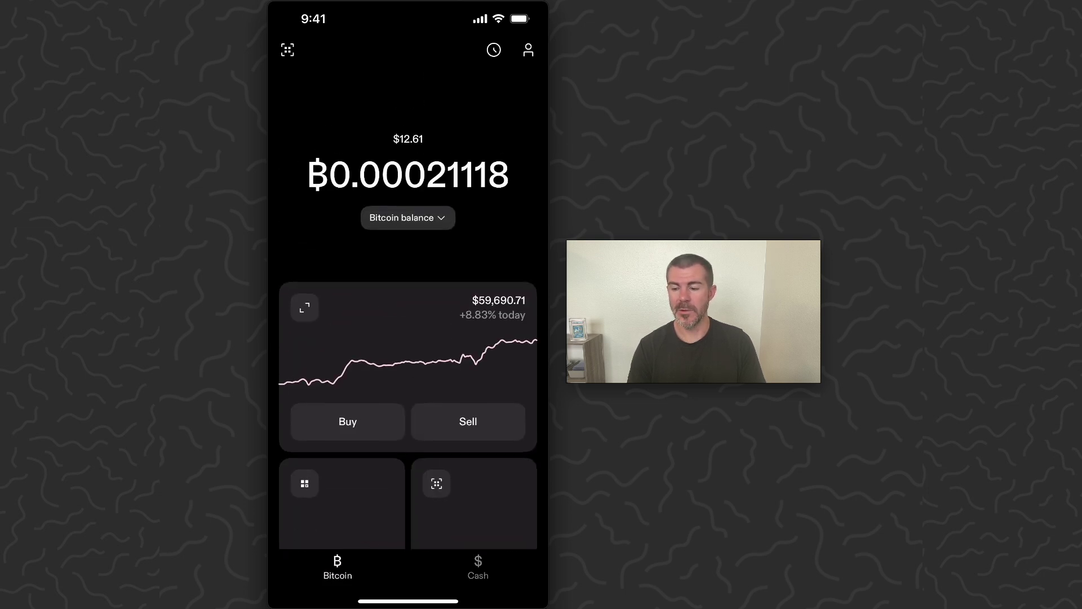